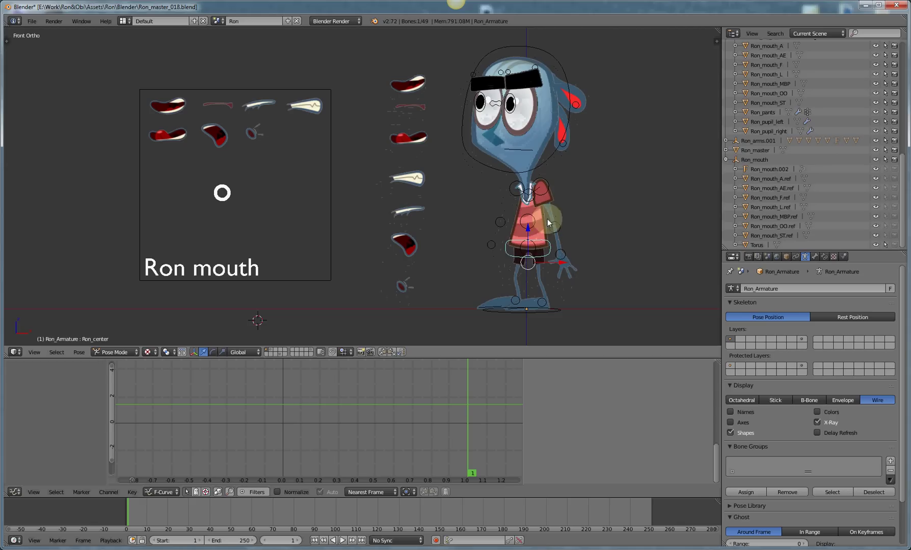
Test-rotate Ron's head, then select the Ron_mouth_AE and Ron_mouth_MBP mouth shapes.
right_click(530, 172)
key(r)
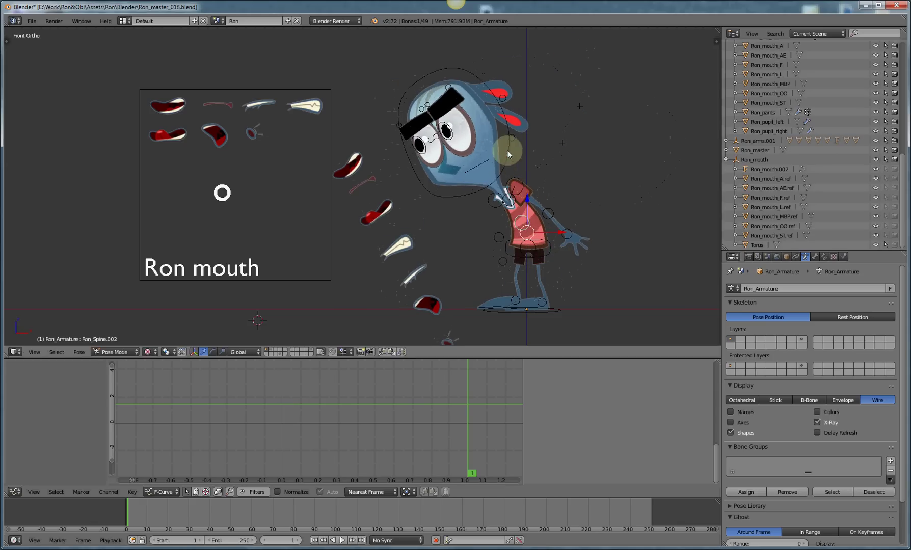
right_click(518, 161)
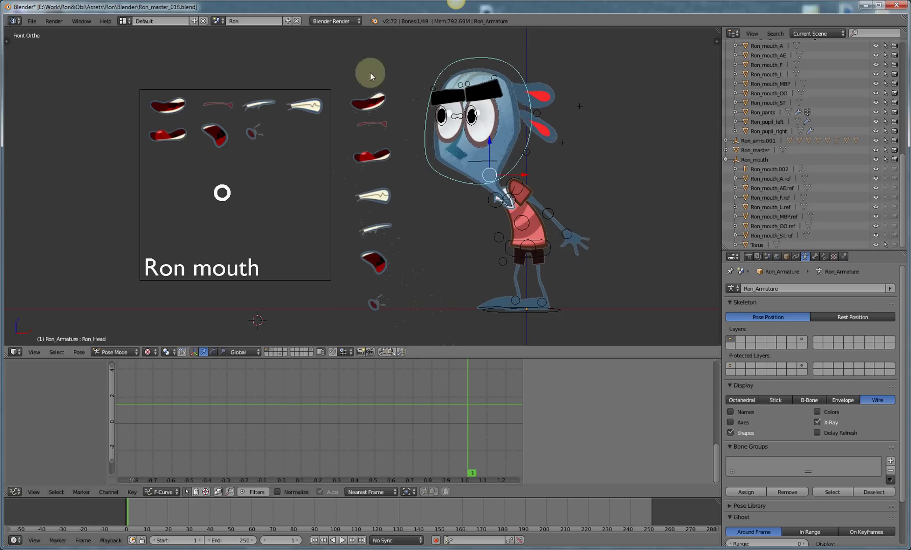
right_click(383, 97)
right_click(376, 123)
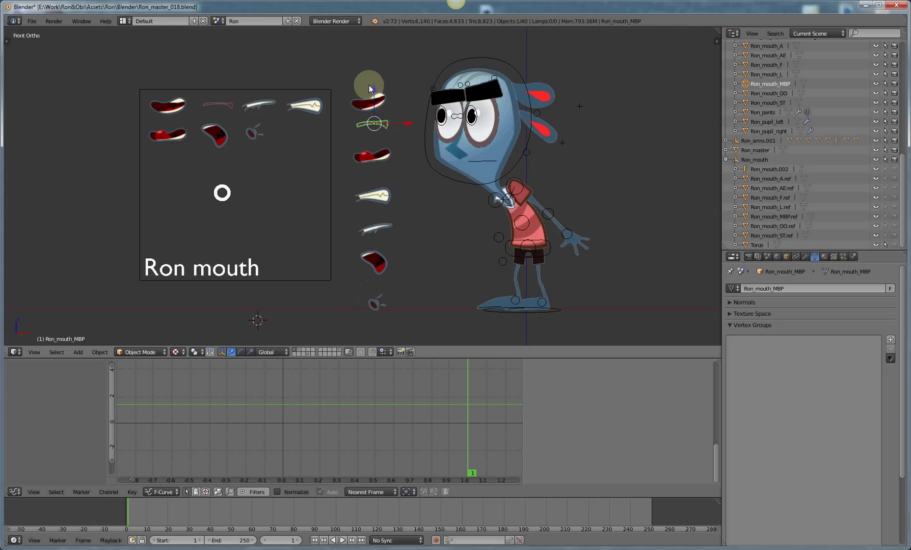
Try moving the Ron mouth board and the torus, cancelling both moves.
right_click(330, 187)
key(g)
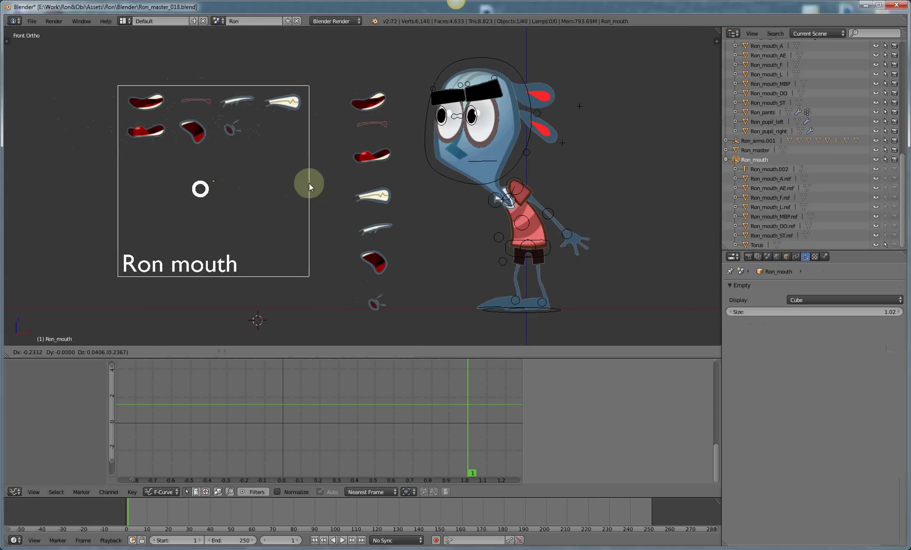
key(Escape)
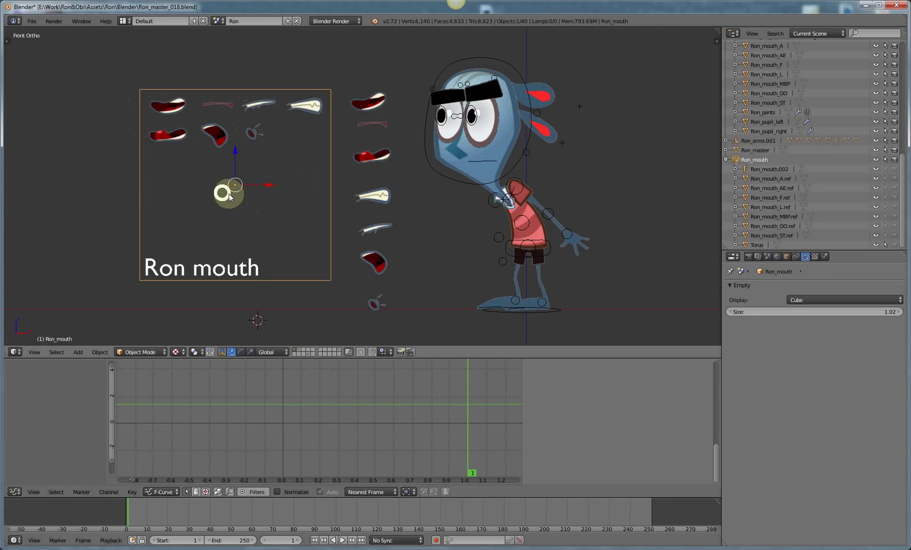
right_drag(225, 199, 225, 153)
key(Escape)
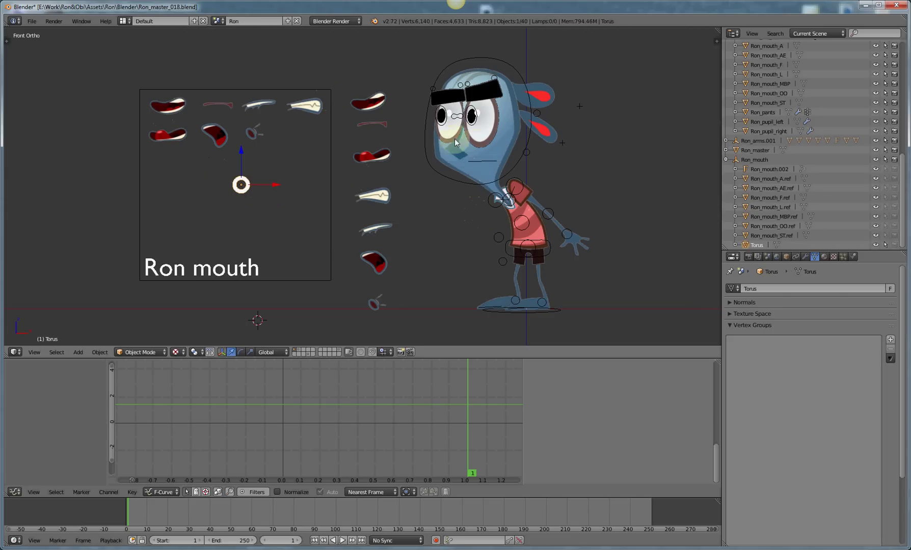
Paste the copied driver onto Ron_mouth_AE's viewport visibility in the Outliner.
right_click(367, 100)
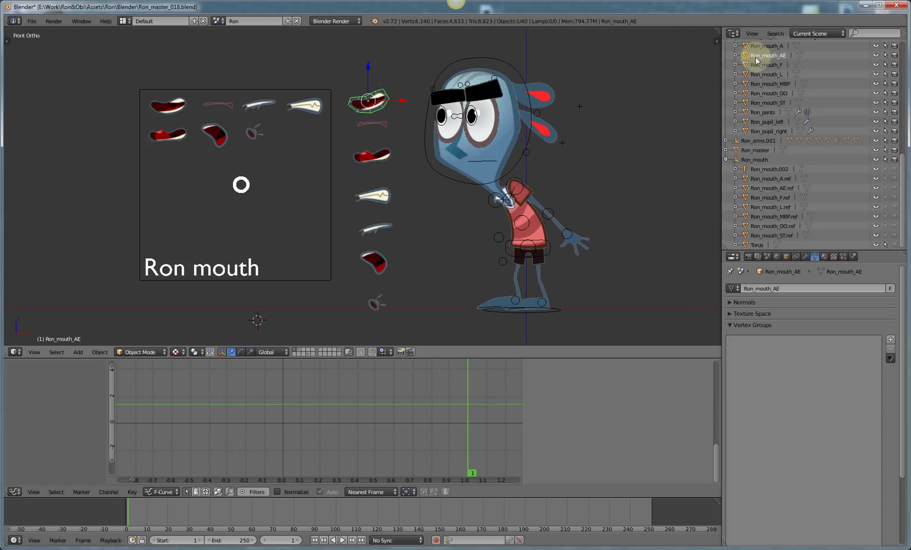
right_click(875, 55)
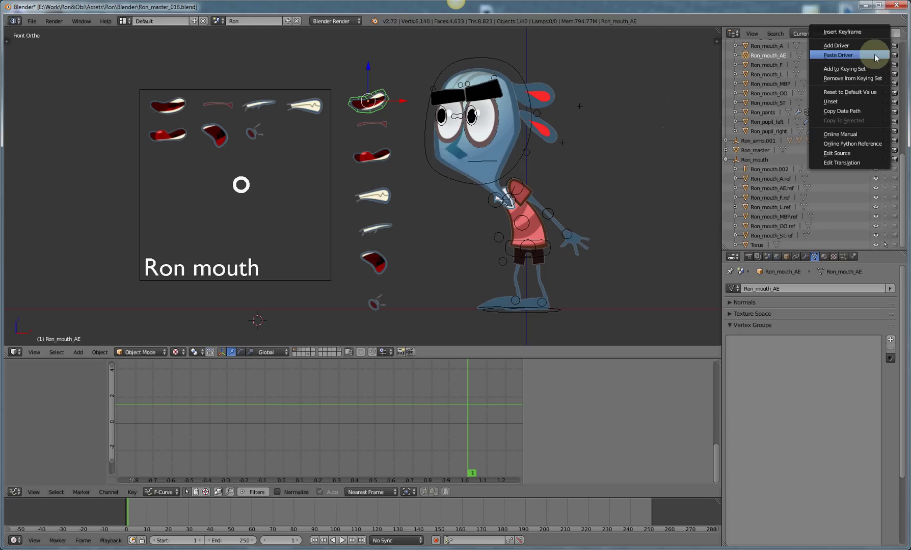
click(843, 55)
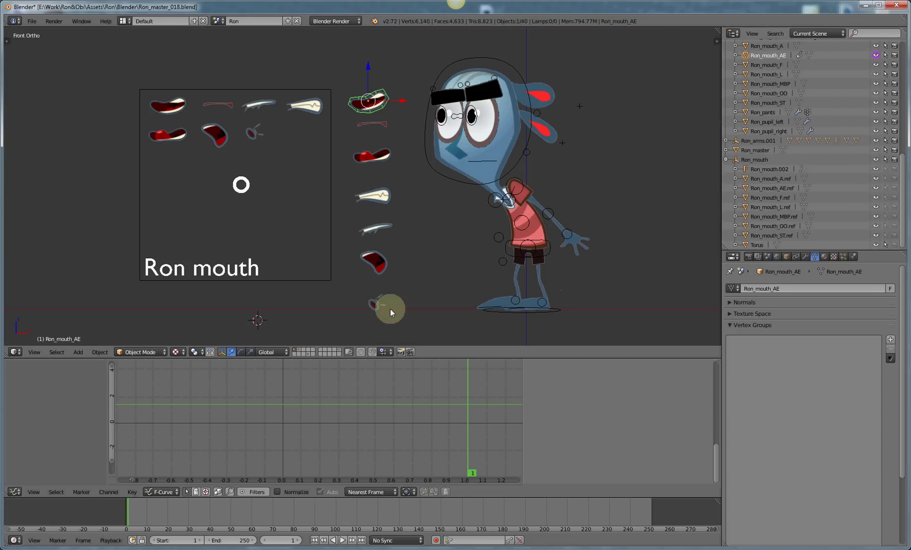
Switch the Graph Editor to Drivers, show the Restrict View driver, and enlarge the editor.
click(162, 492)
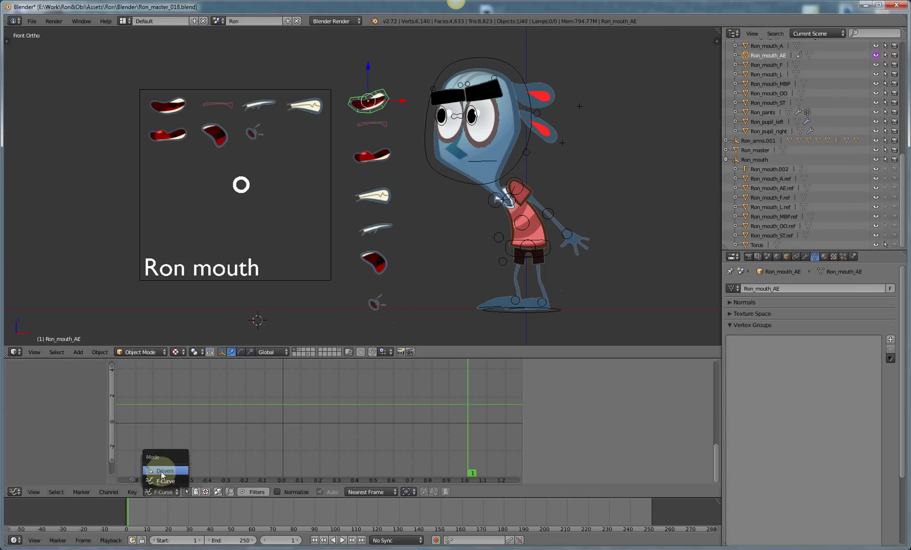
click(164, 471)
click(38, 385)
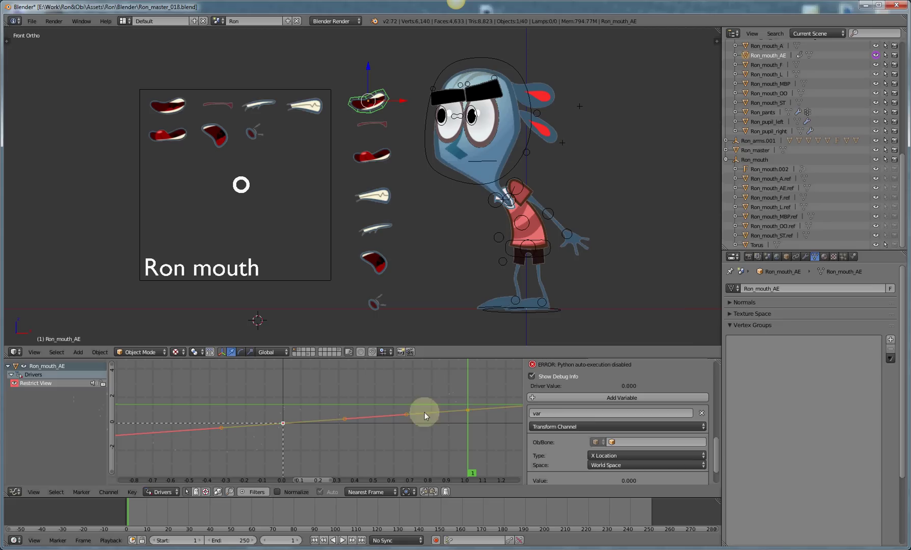
drag(507, 359, 504, 329)
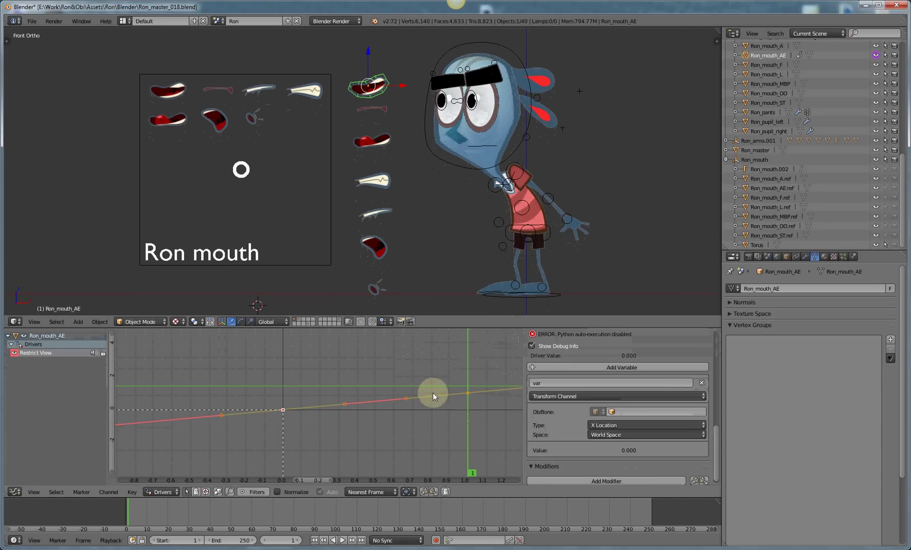
scroll(621, 378, up, 5)
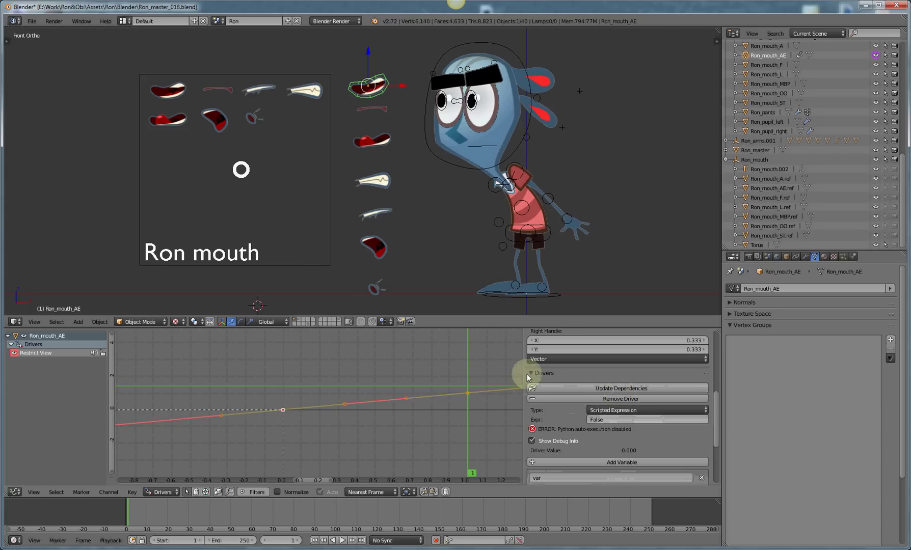
Make the driver Sum Values with a Distance variable, both objects in Local Space.
click(594, 410)
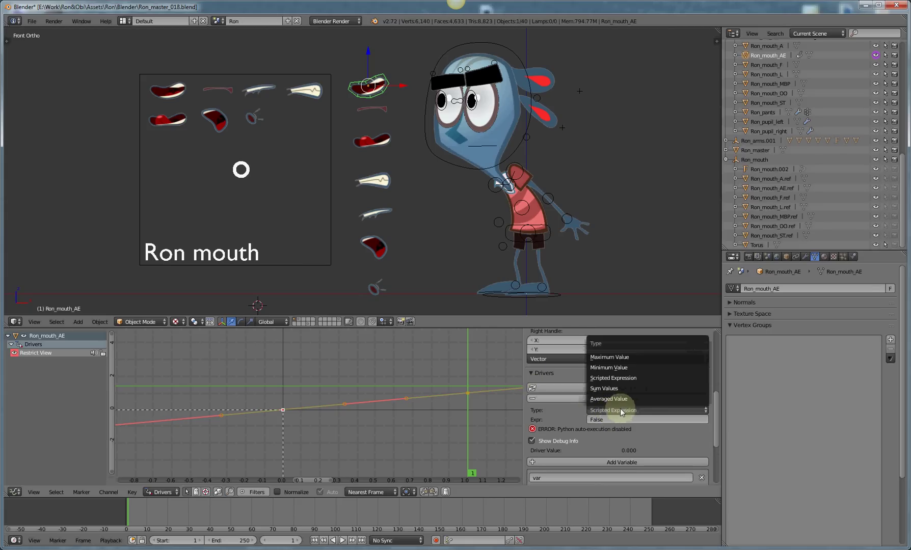
click(606, 388)
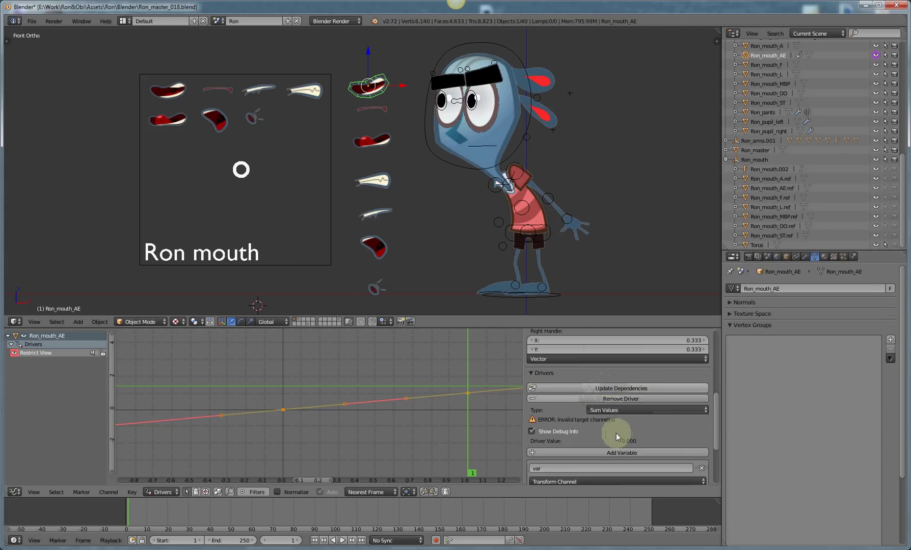
scroll(615, 431, down, 4)
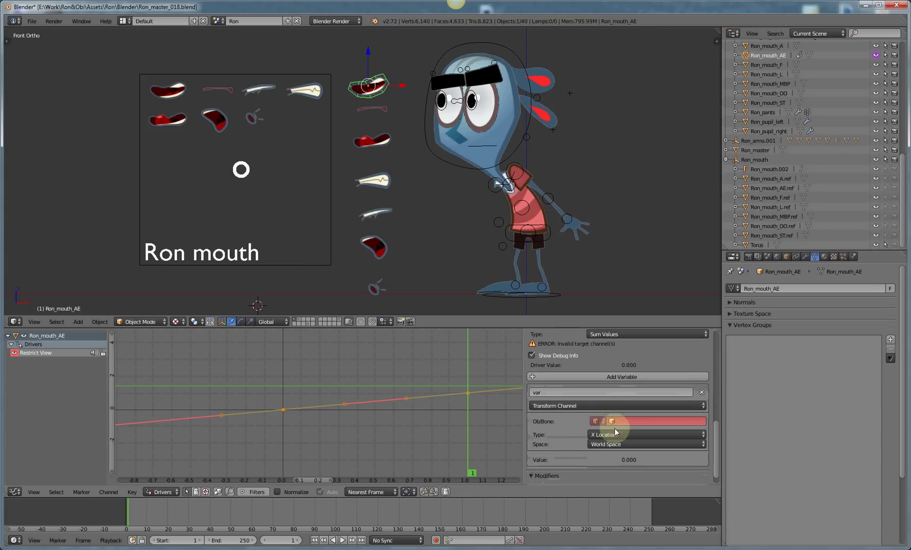
click(562, 406)
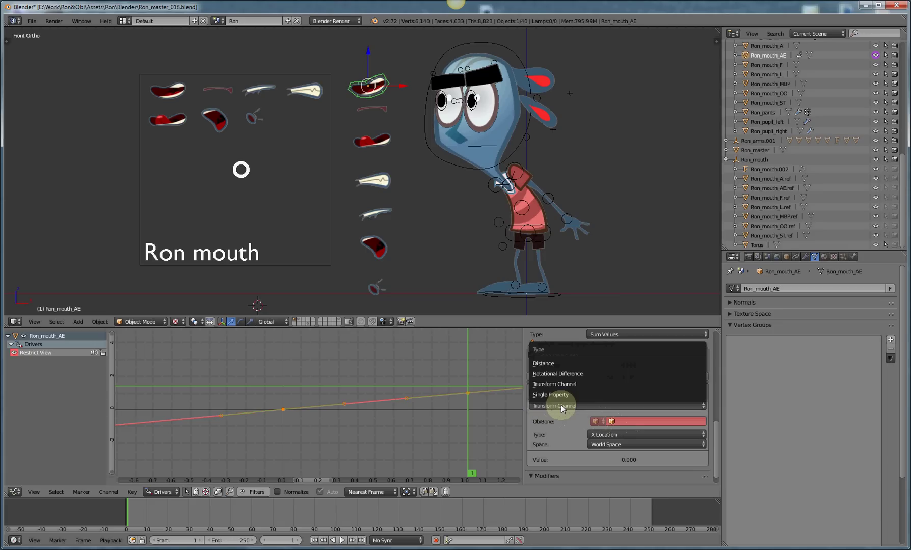
click(546, 362)
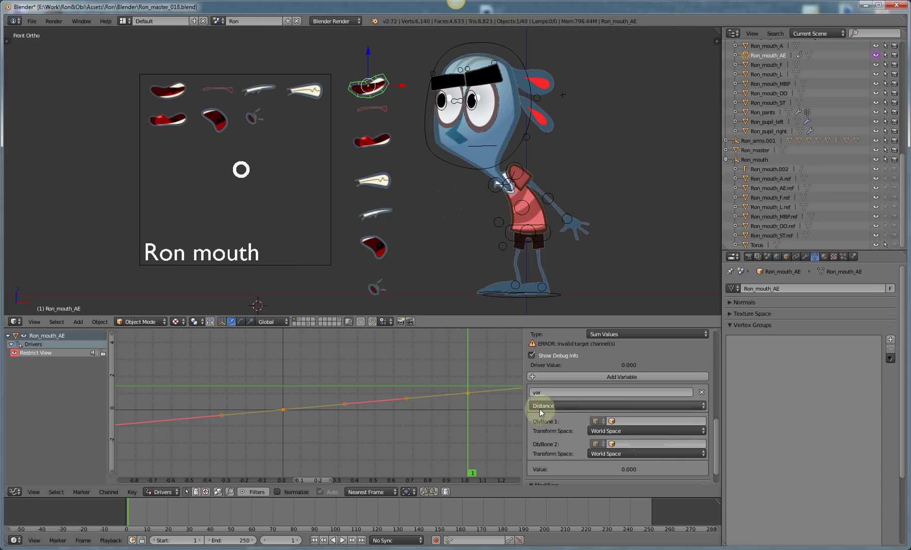
click(614, 431)
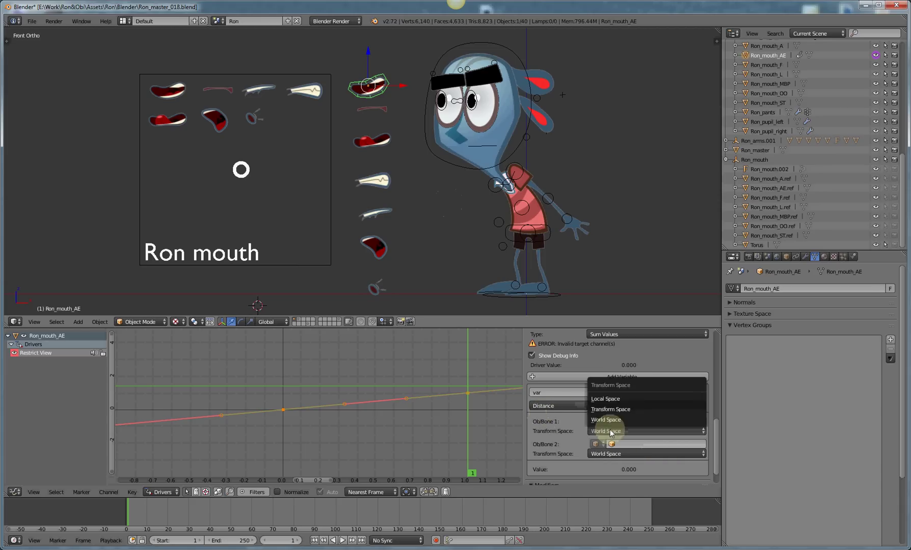
click(611, 398)
click(622, 454)
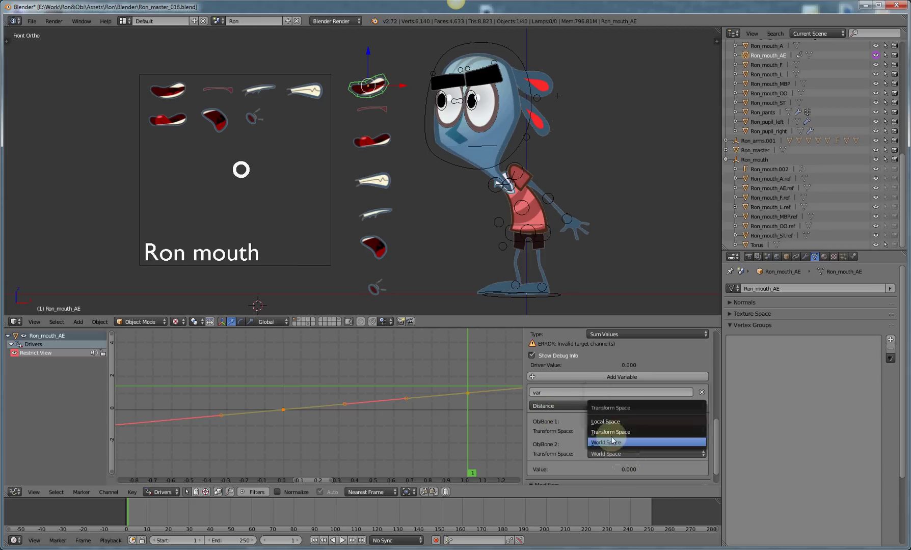
click(612, 421)
Set the Distance variable's objects to Torus and Ron_mouth_AE.ref.
click(630, 421)
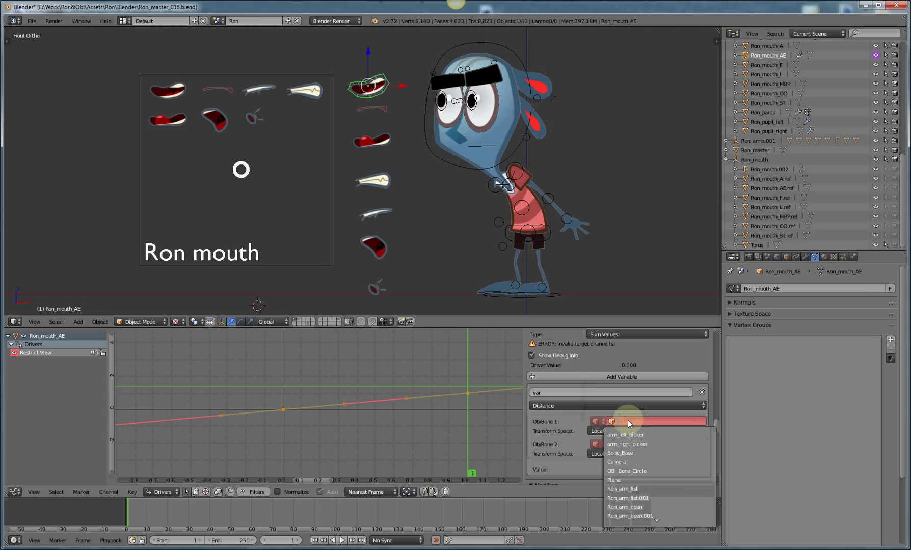
text(torus)
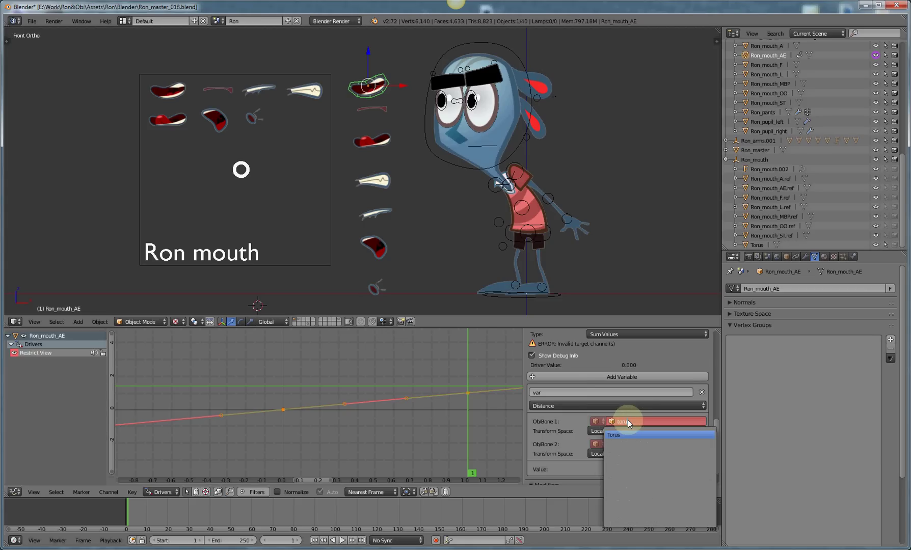
key(Return)
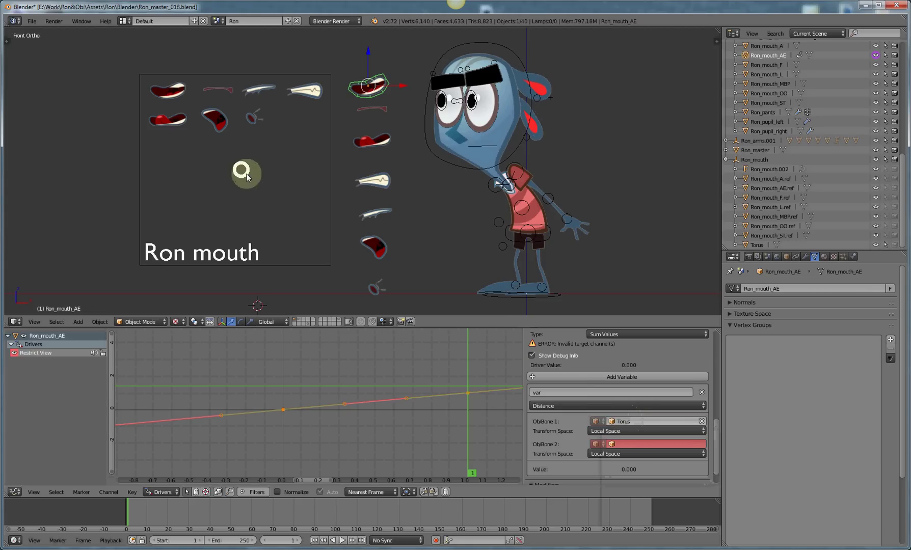
click(622, 443)
scroll(637, 423, down, 15)
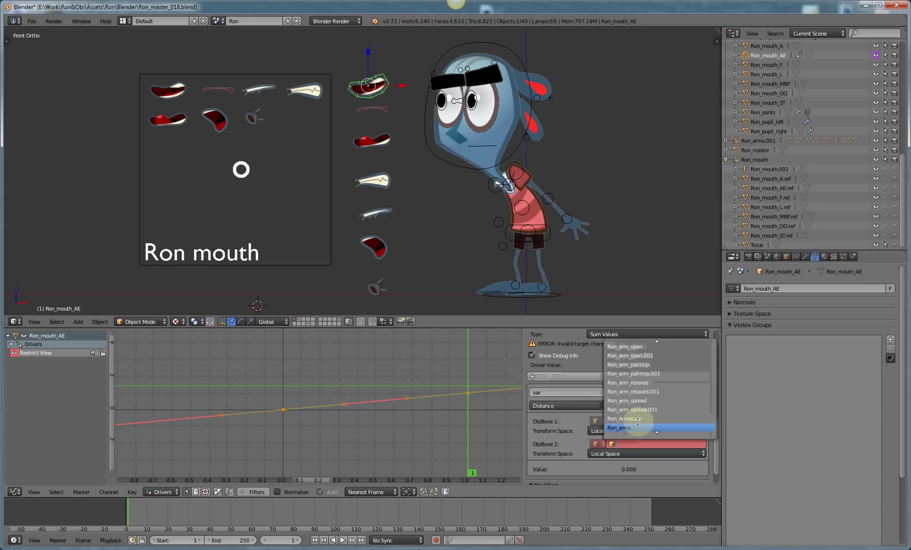
scroll(638, 422, down, 20)
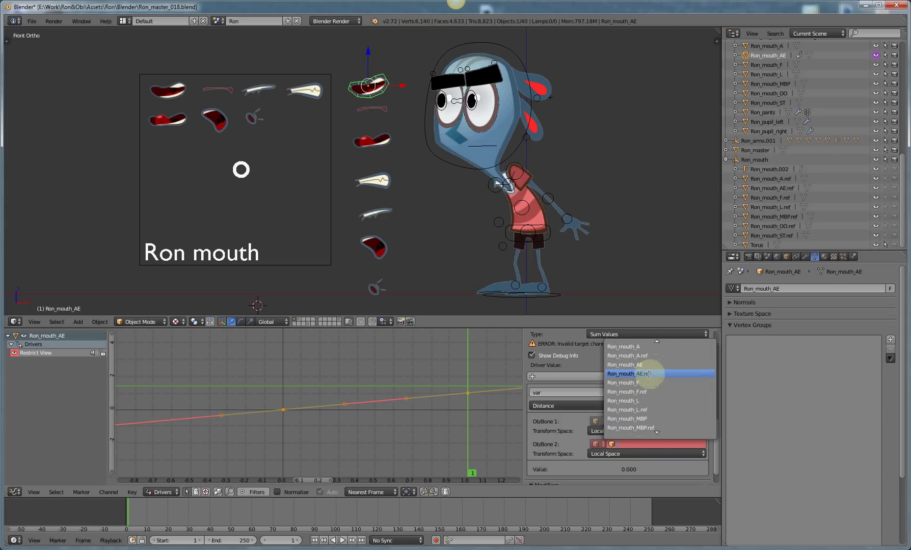
click(649, 374)
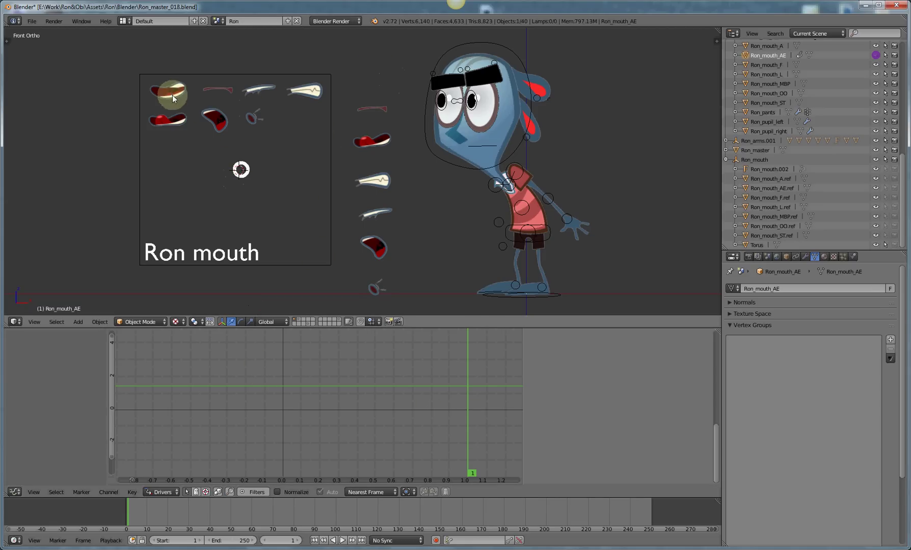
Move the Torus lower in the mouth panel, then select Ron_mouth_AE's driver curve point at 0.0.
right_click(241, 171)
key(g)
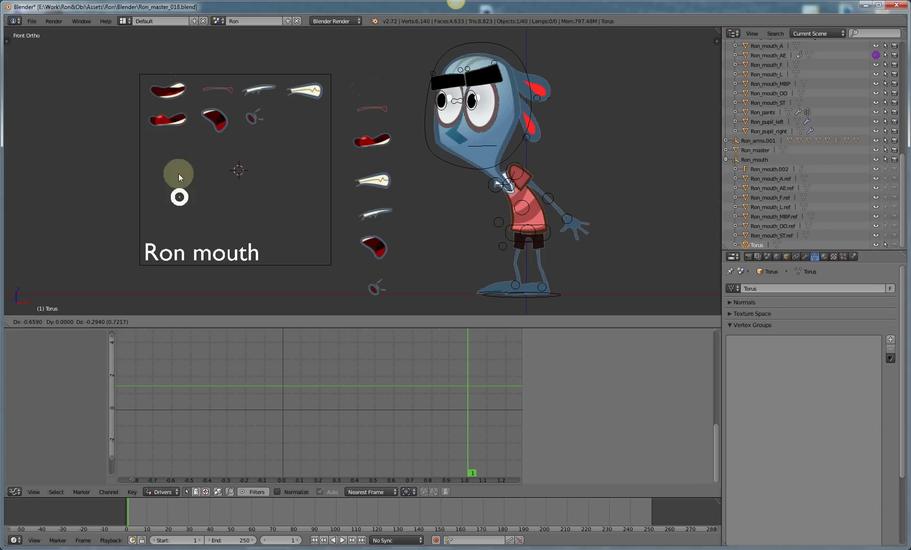
click(181, 177)
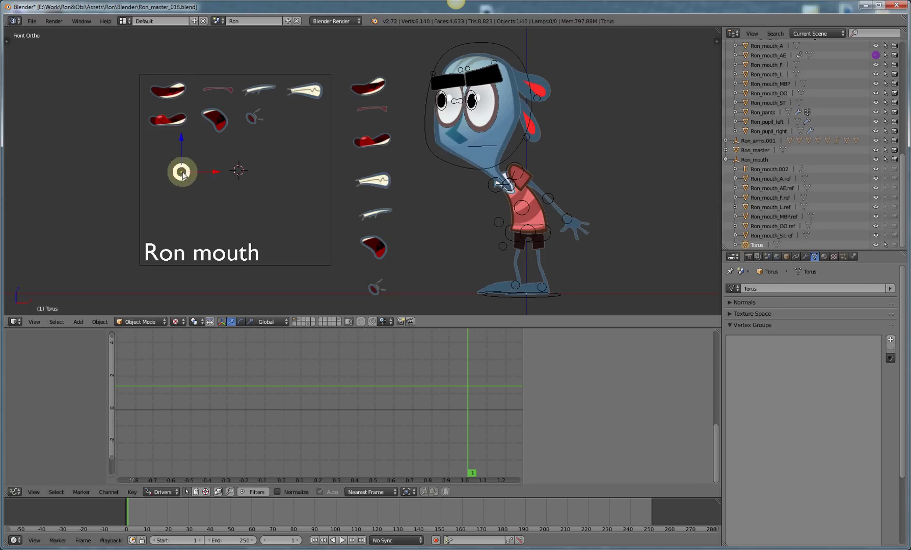
right_click(359, 90)
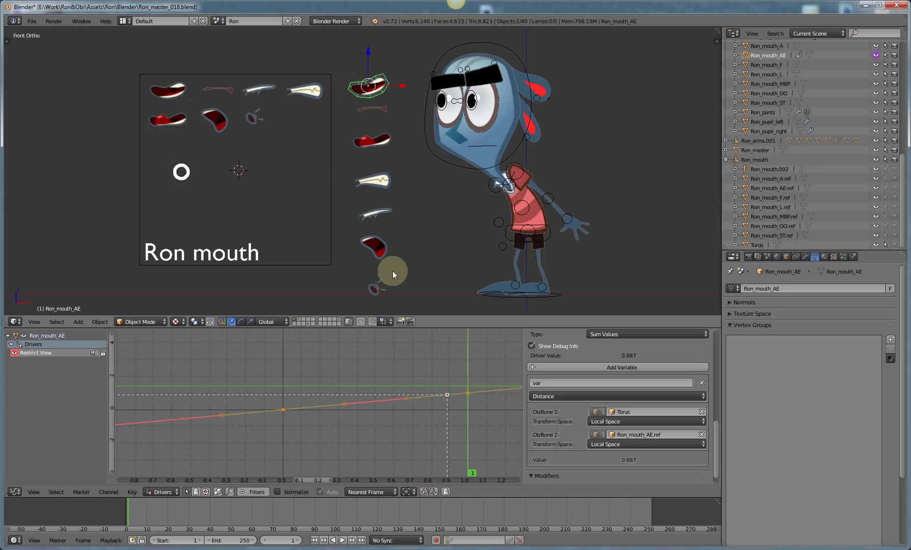
right_click(283, 410)
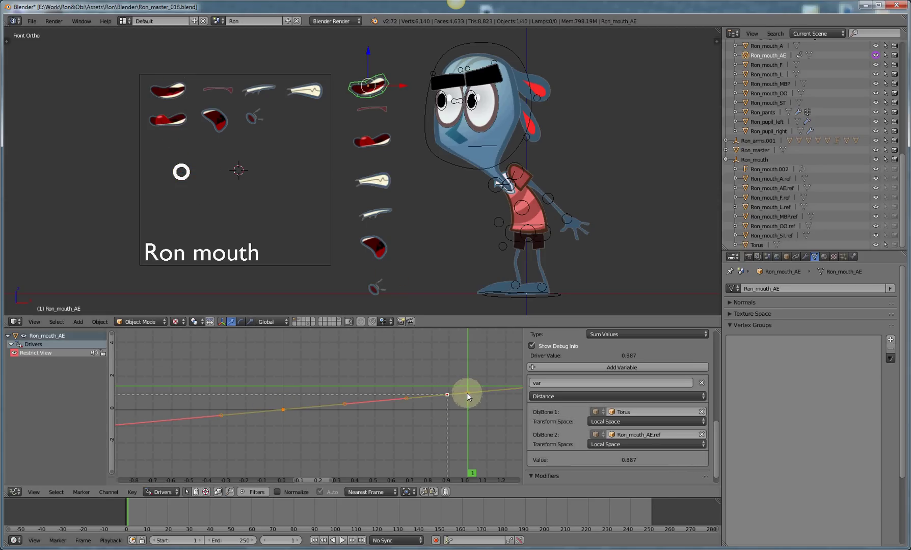
Move the driver curve's upper key from frame 1.0 to 0.2 and update dependencies.
scroll(718, 381, up, 5)
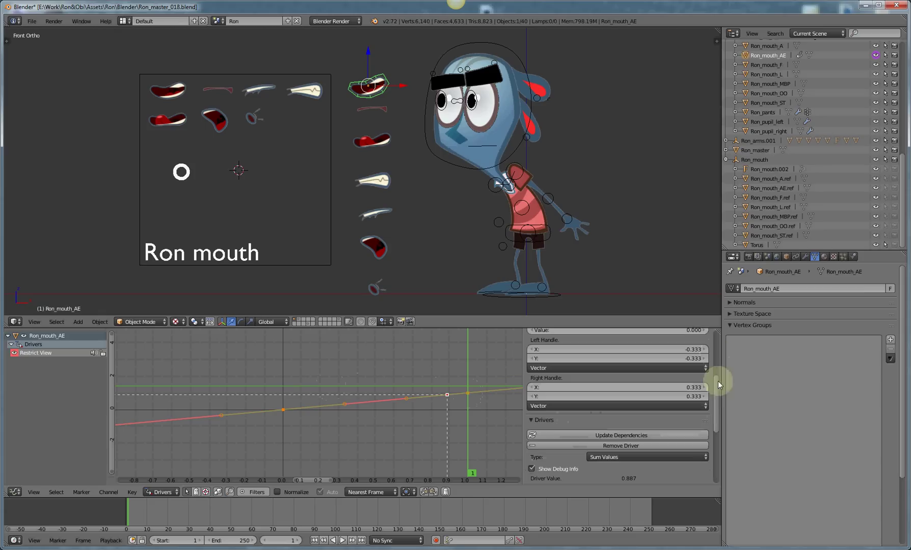
scroll(717, 407, up, 3)
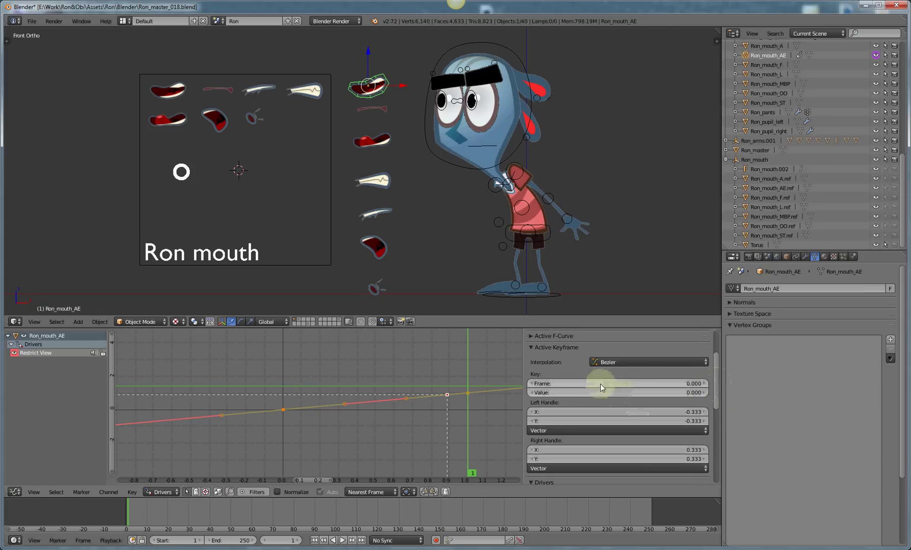
key(g)
right_click(456, 397)
right_click(468, 394)
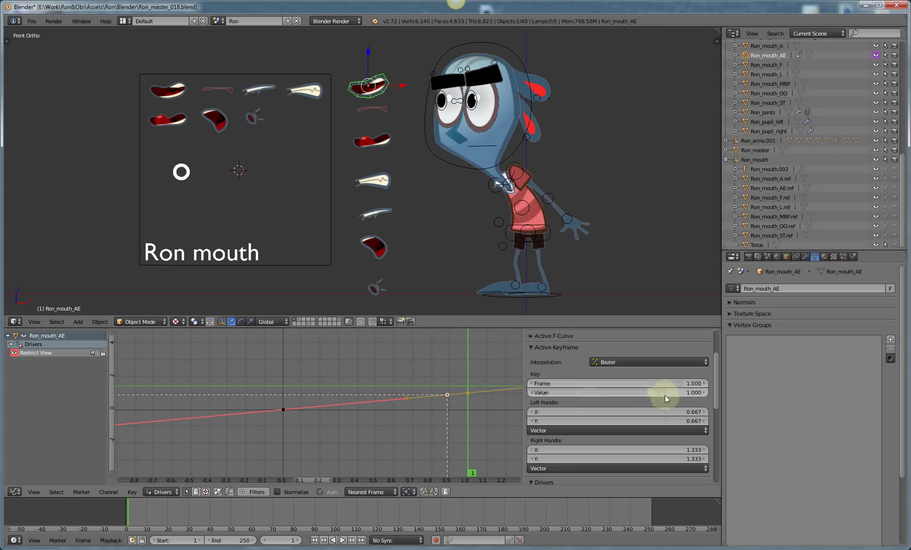
click(674, 385)
text(2)
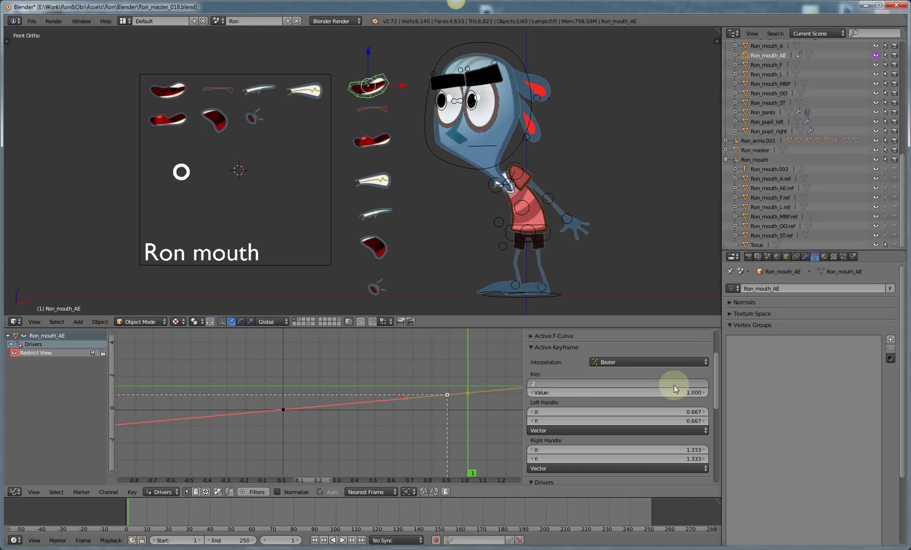
key(Return)
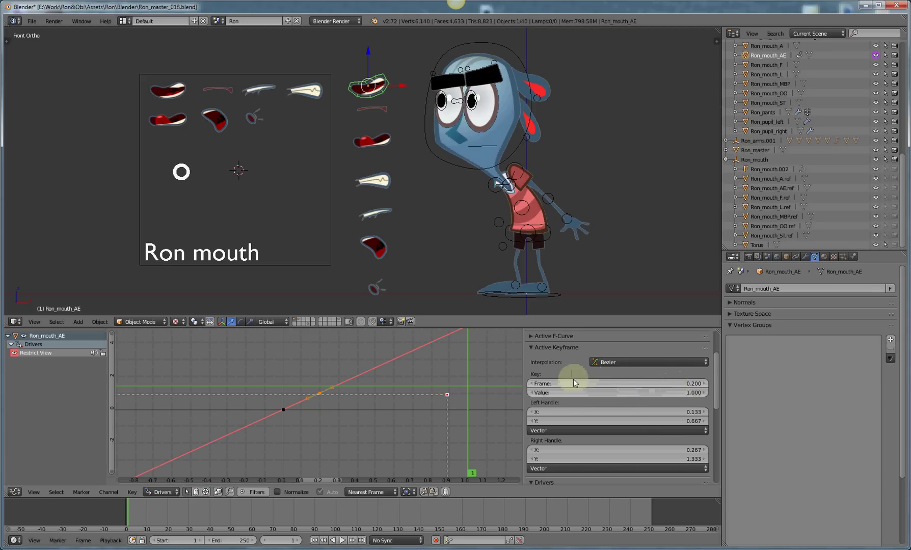
scroll(570, 401, down, 3)
click(591, 441)
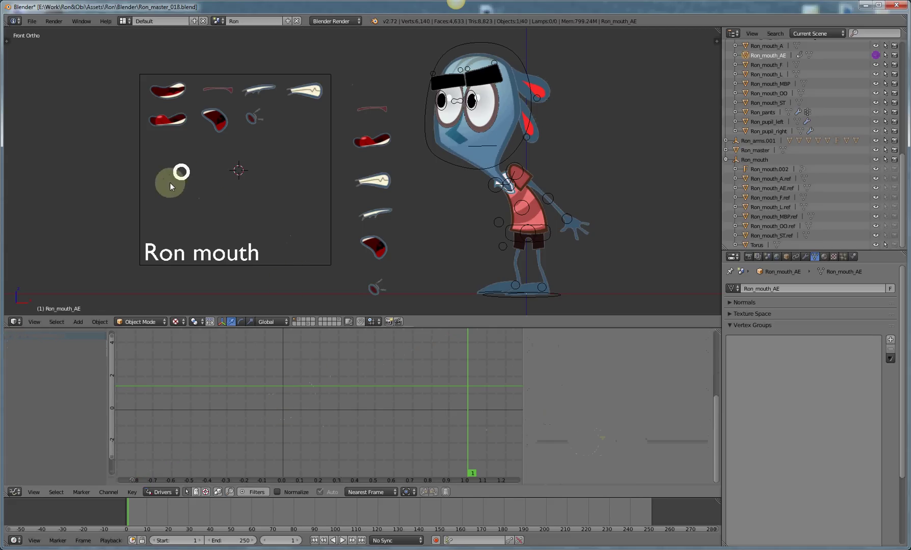
Raise the Torus and paste the visibility driver onto Ron_mouth_AE's render visibility.
drag(171, 186, 171, 86)
click(377, 88)
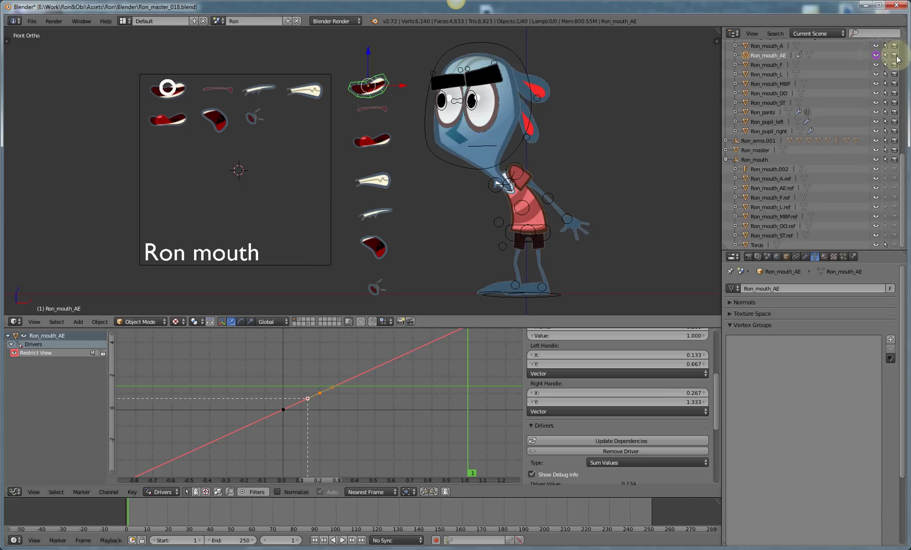
right_click(876, 55)
key(Escape)
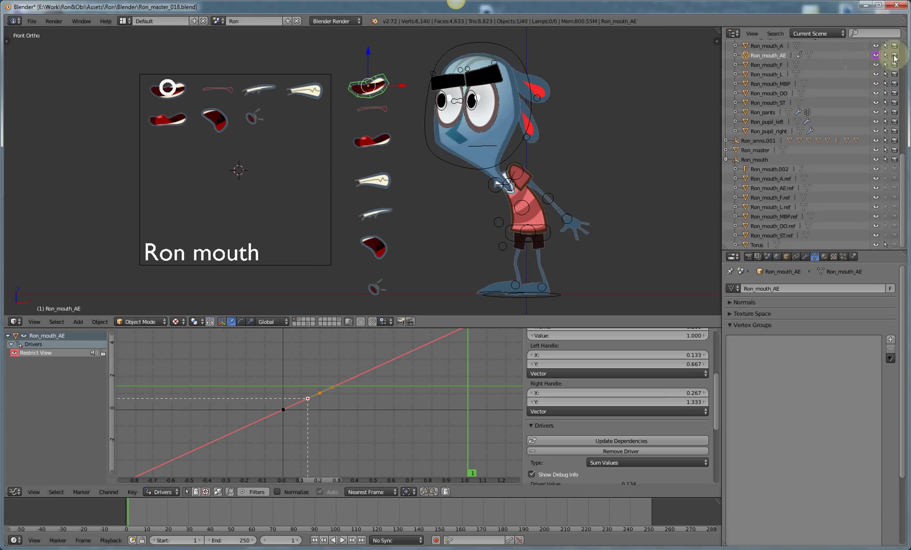
right_click(894, 57)
click(861, 63)
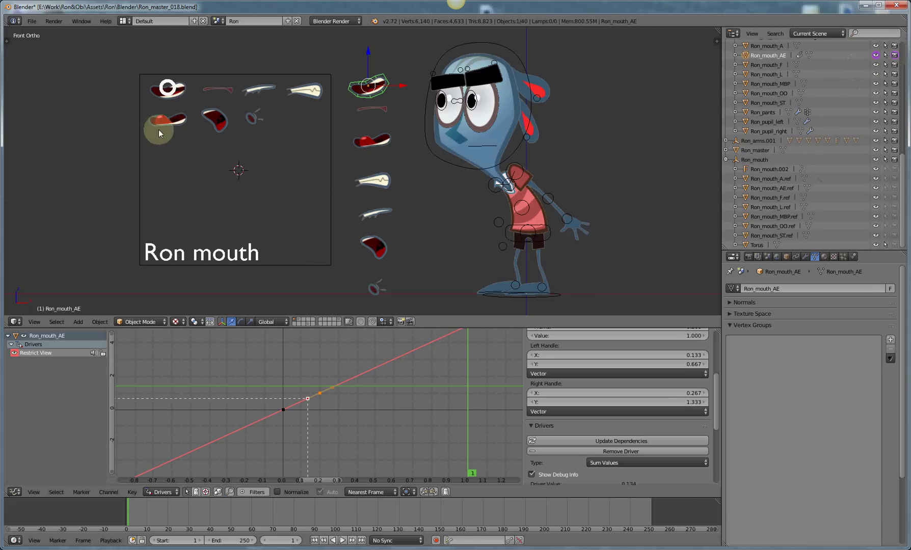
Place the Torus on the top-left mouth and select Ron_mouth_AE to check its drivers.
right_click(165, 88)
key(g)
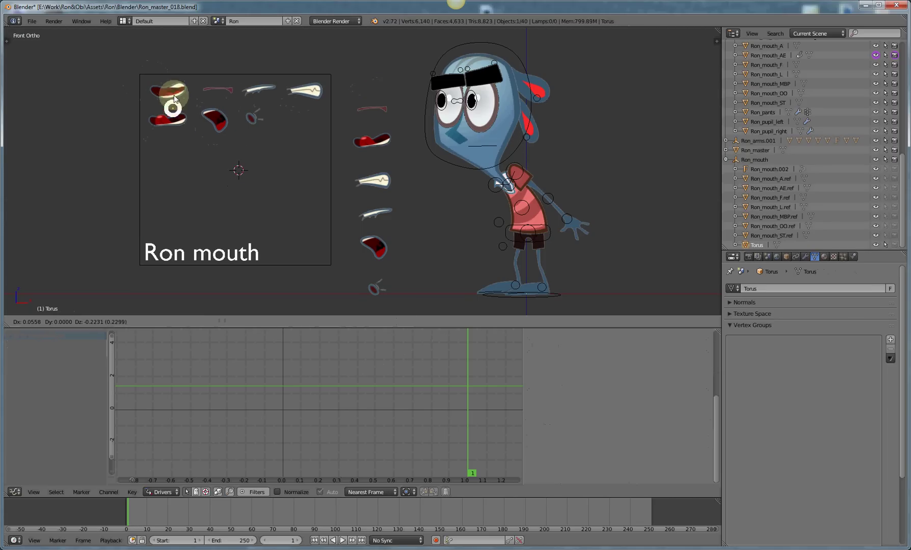
right_click(174, 94)
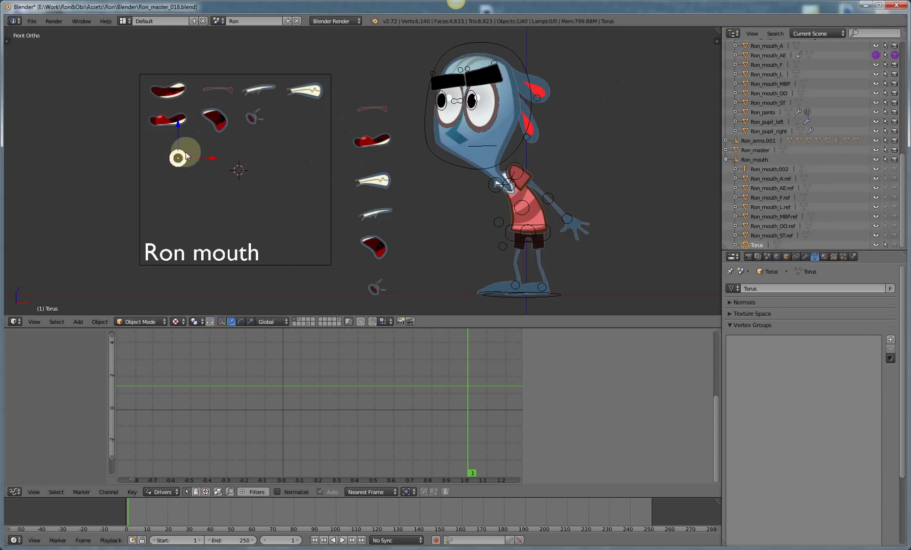
key(g)
click(180, 93)
right_click(368, 86)
scroll(637, 374, down, 2)
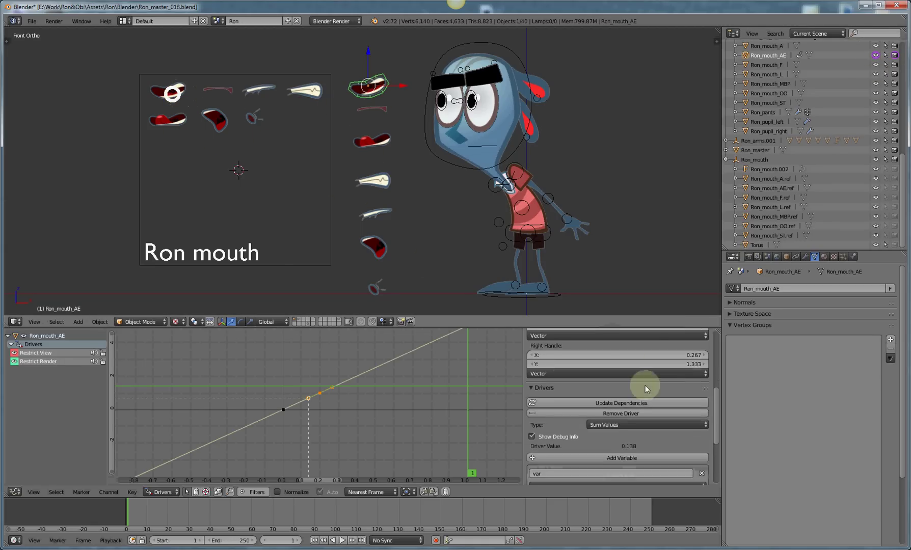
scroll(644, 386, down, 5)
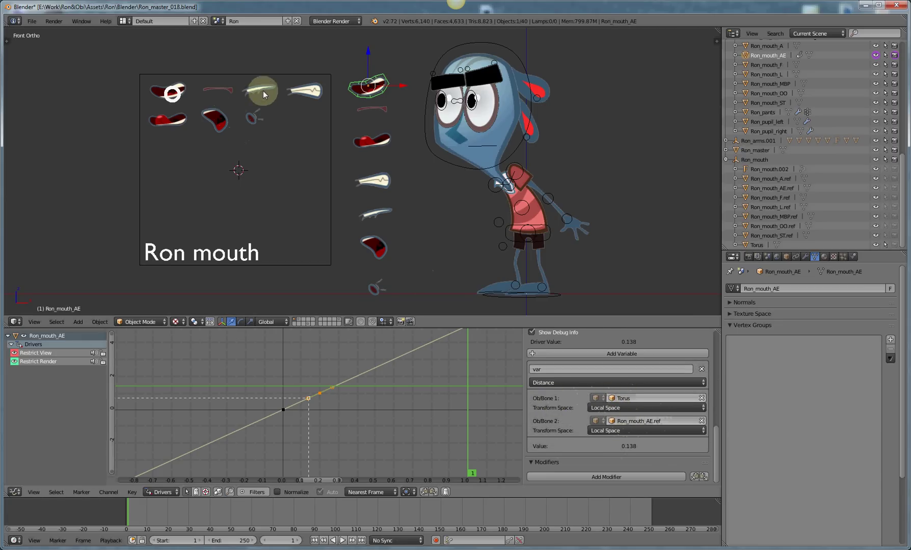
Test the Torus toggle, then move the AE and MBP mouth shapes onto Ron's face.
right_drag(178, 104, 319, 93)
right_drag(185, 117, 141, 92)
right_drag(372, 85, 482, 148)
right_drag(374, 109, 492, 148)
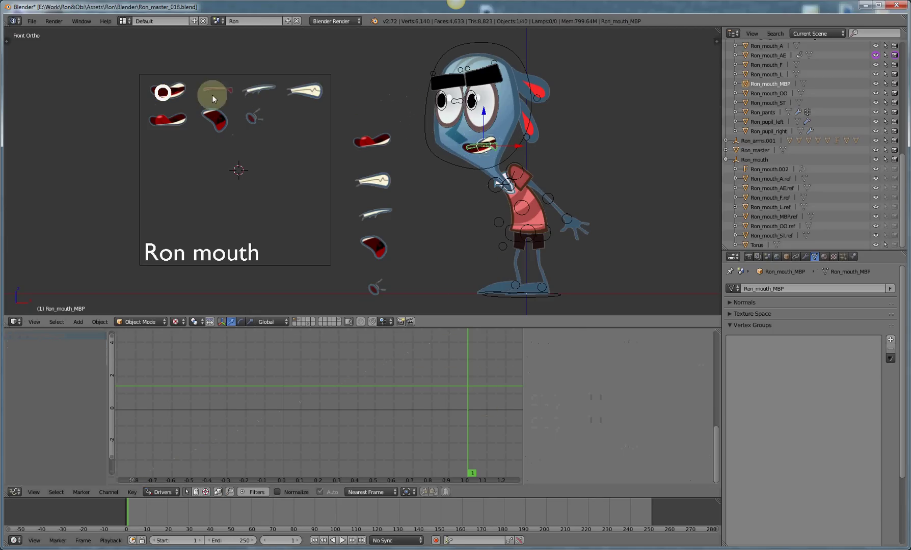
Move the Ron mouth panel up-left and shrink it, with the Torus off for a neutral mouth.
mouse_move(163, 86)
right_down()
mouse_move(166, 101)
mouse_move(176, 82)
right_up()
right_drag(311, 146, 297, 164)
key(s)
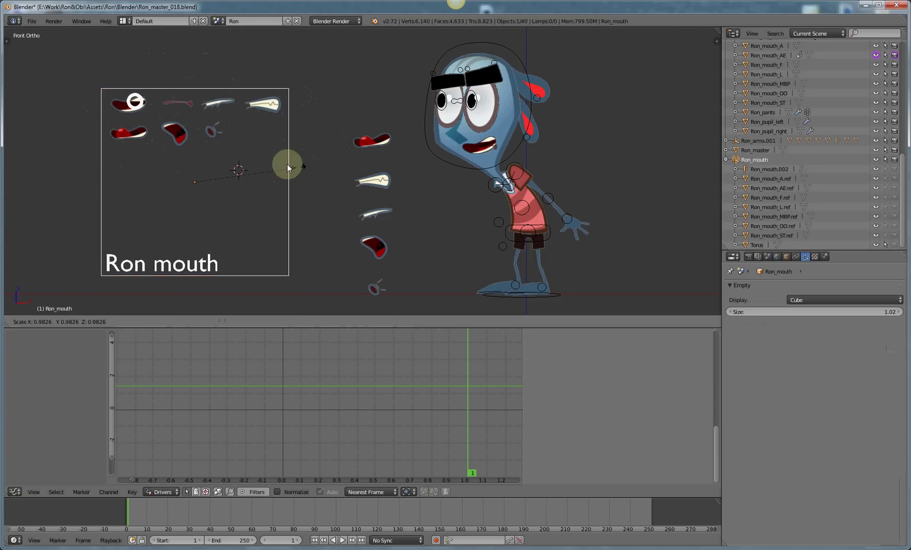
click(235, 146)
right_click(161, 144)
right_drag(161, 145, 198, 119)
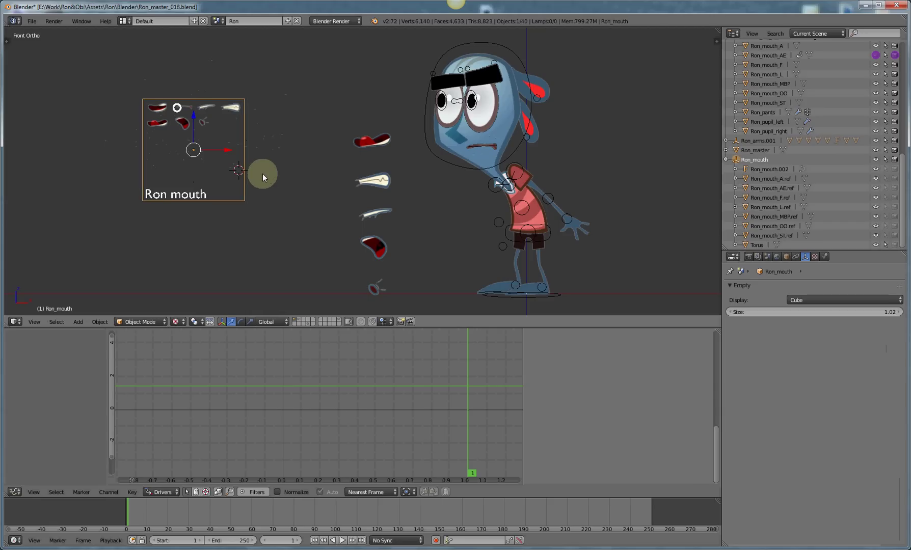
Show the Ron arms layer beside Ron and drag arm_right_picker up to the top arm pose.
shift+click(299, 321)
shift+middle_drag(611, 200, 422, 213)
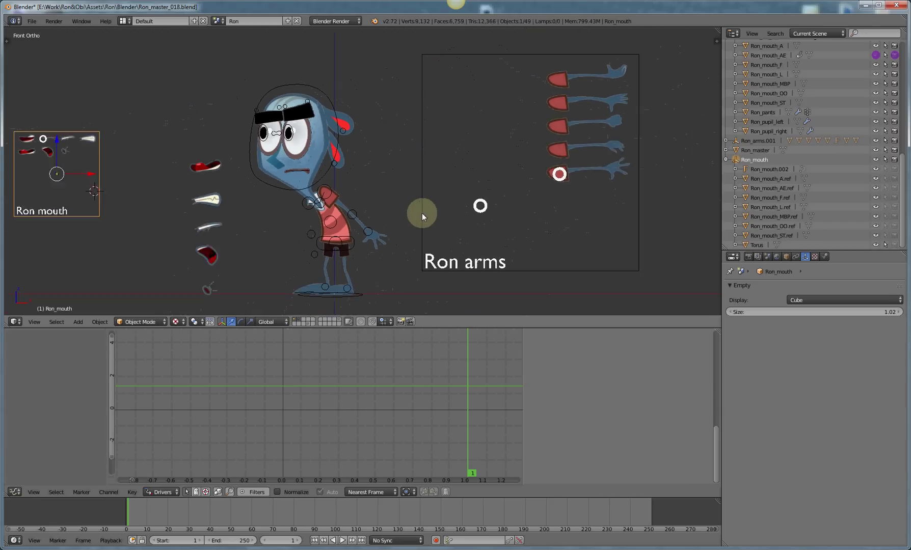
scroll(422, 213, down, 1)
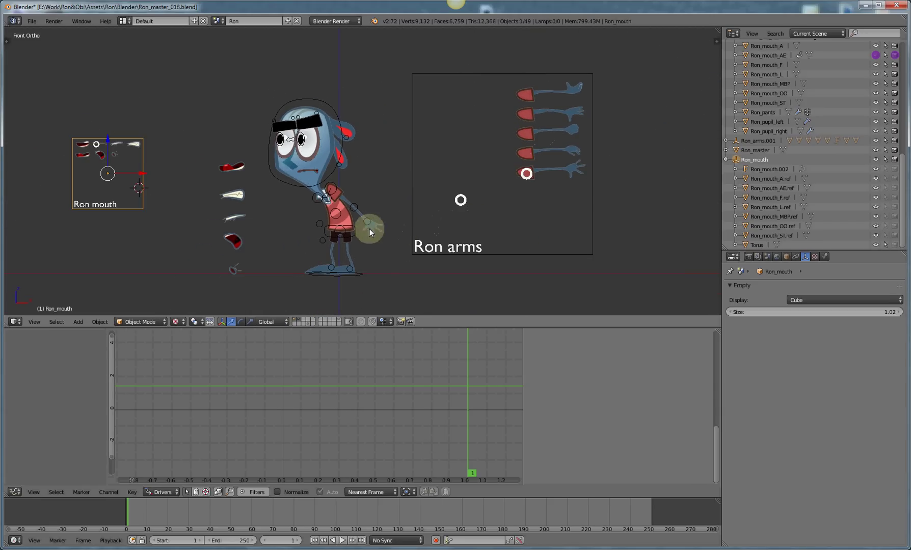
right_drag(526, 173, 526, 109)
drag(530, 156, 527, 94)
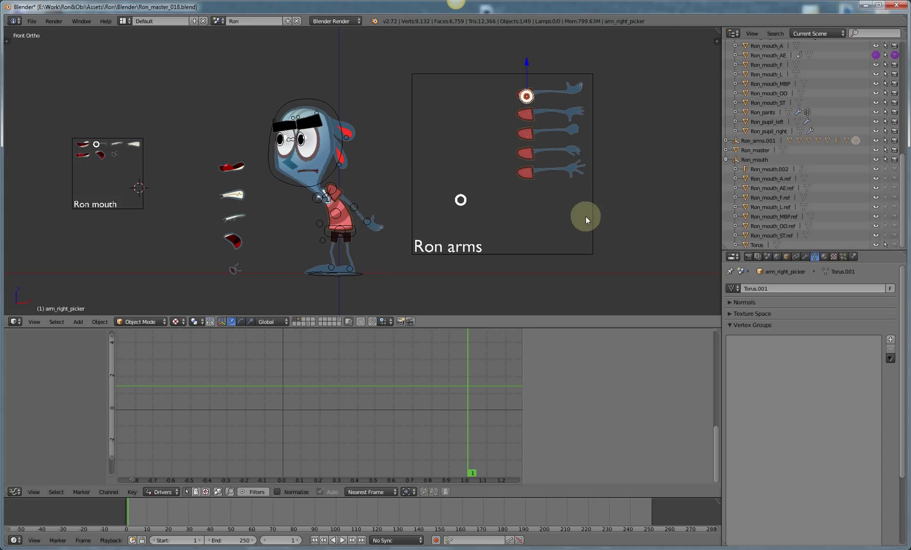